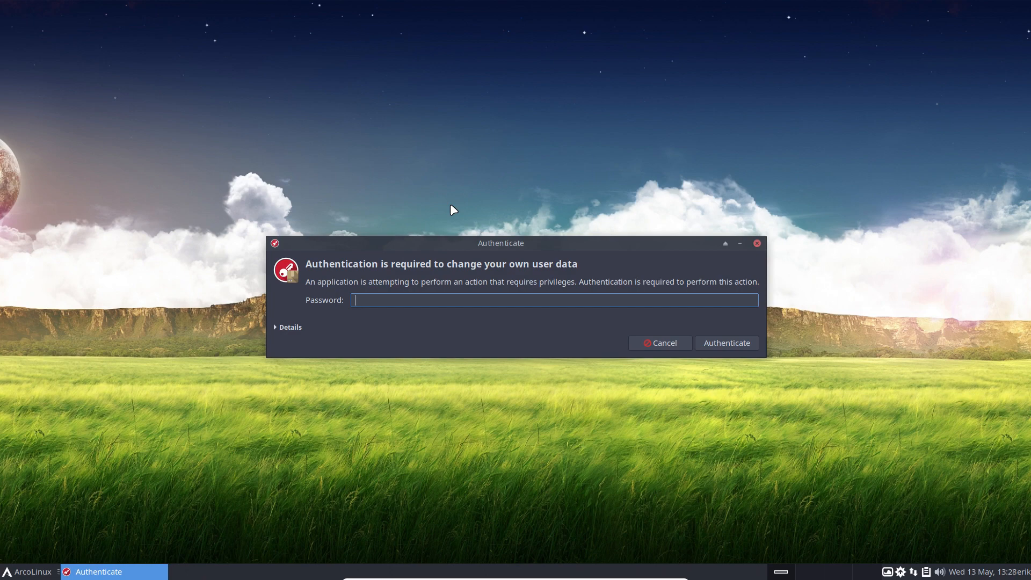
# Enter the account password in the Authenticate dialog to launch ArcoLinux Tweak Tool on Autostart.
pyautogui.write('test')
pyautogui.press('Return')
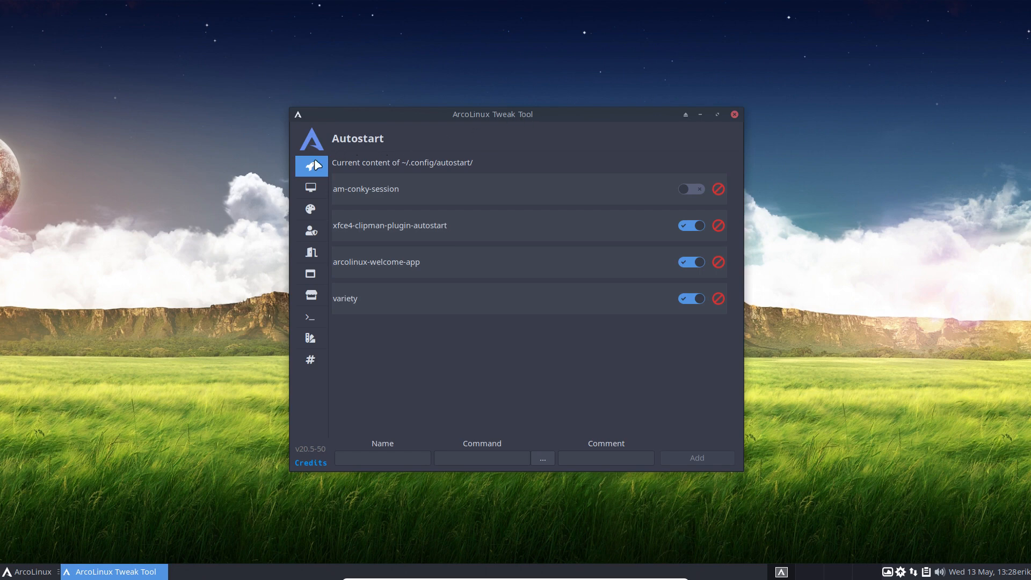
pyautogui.click(314, 189)
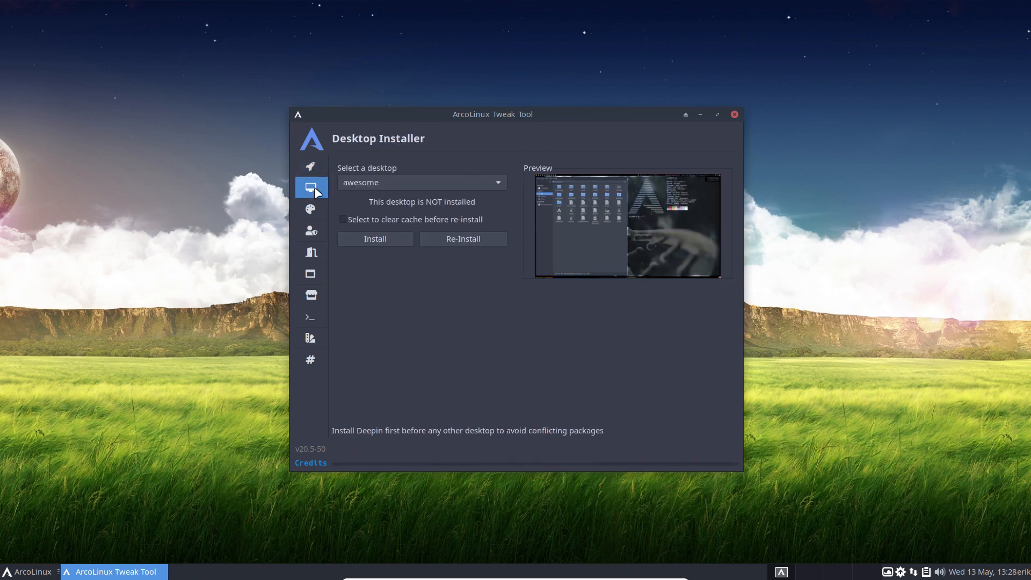
pyautogui.click(358, 182)
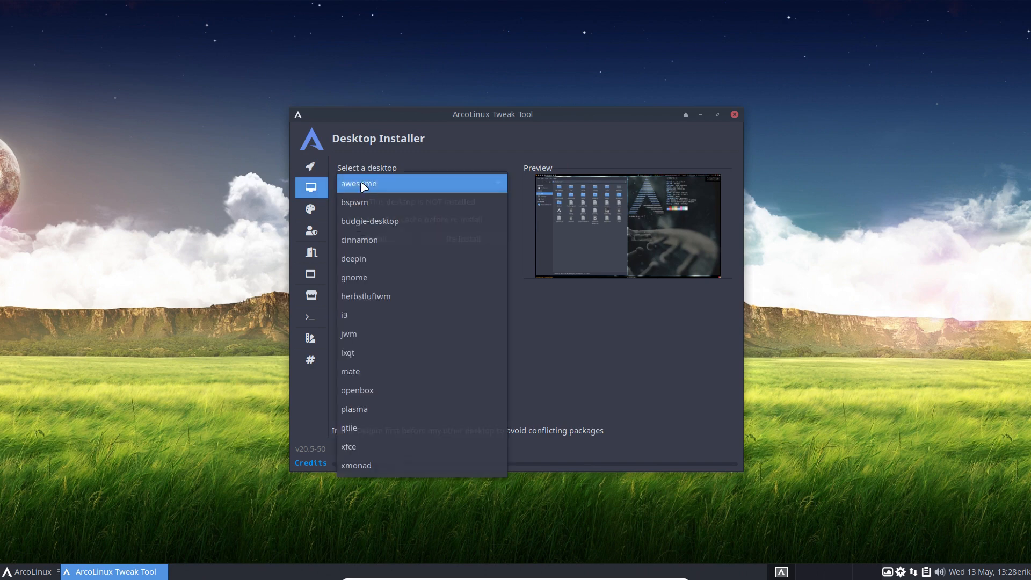
pyautogui.click(656, 362)
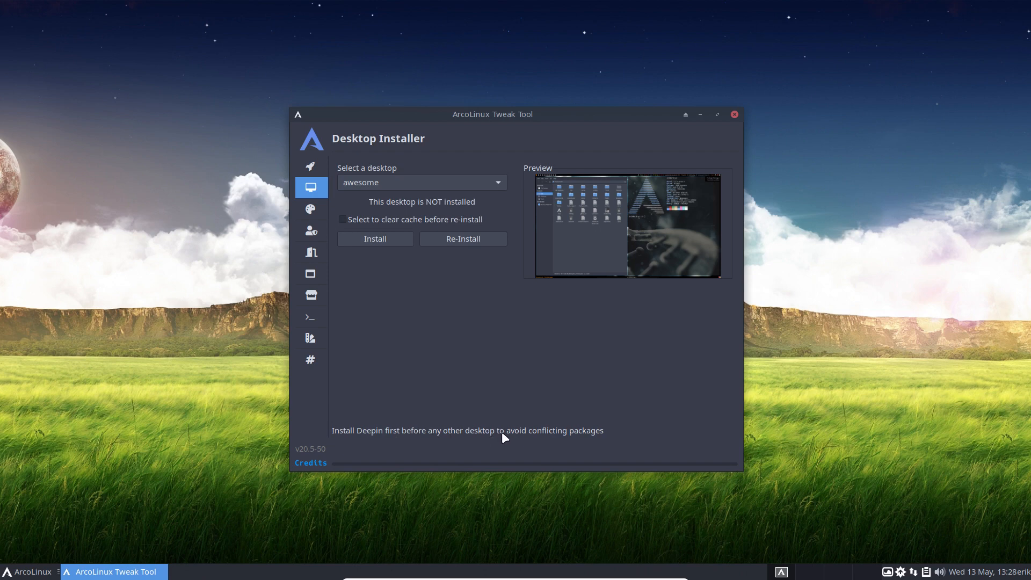
pyautogui.click(443, 187)
pyautogui.click(487, 191)
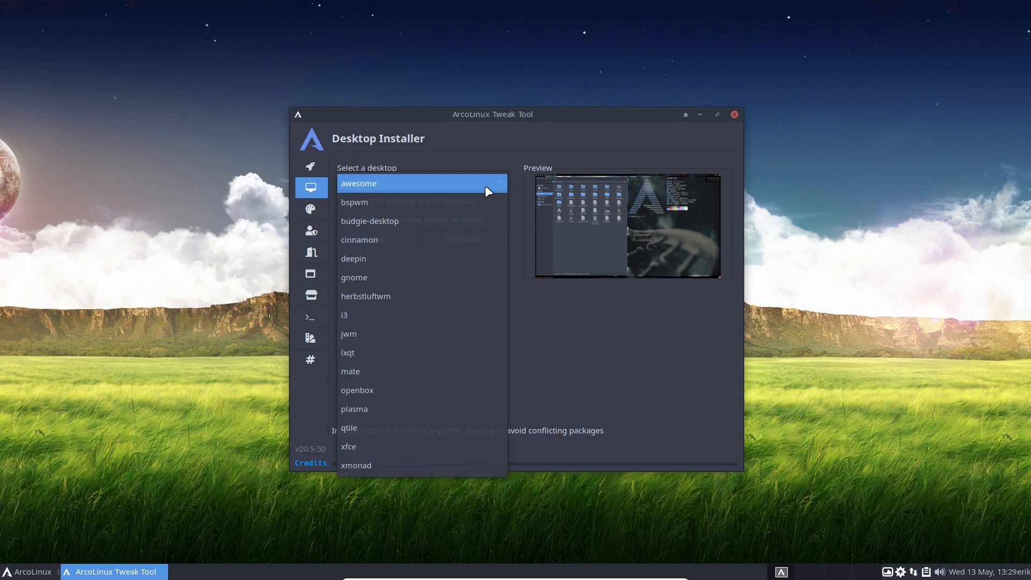
pyautogui.click(555, 359)
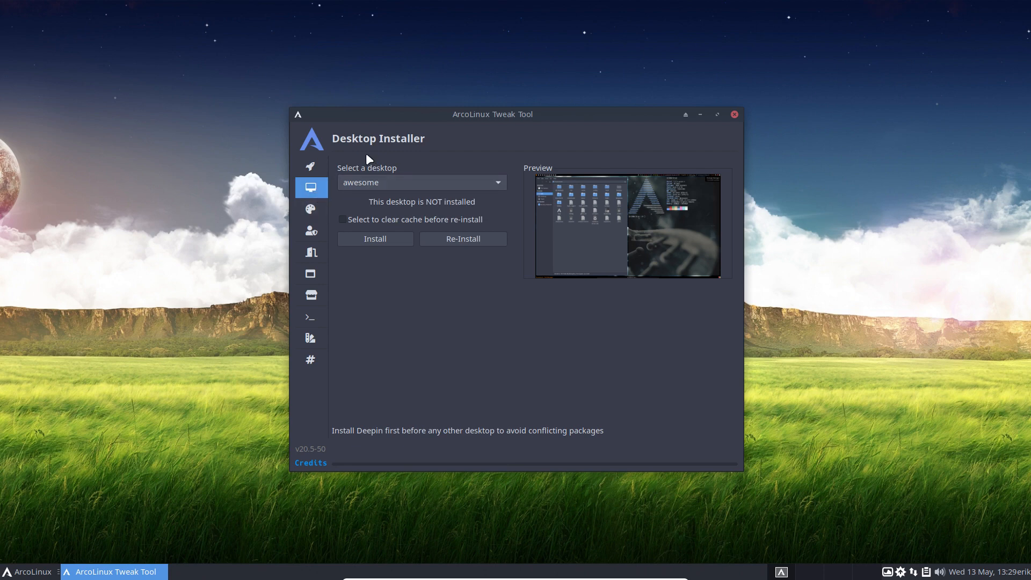
pyautogui.click(311, 214)
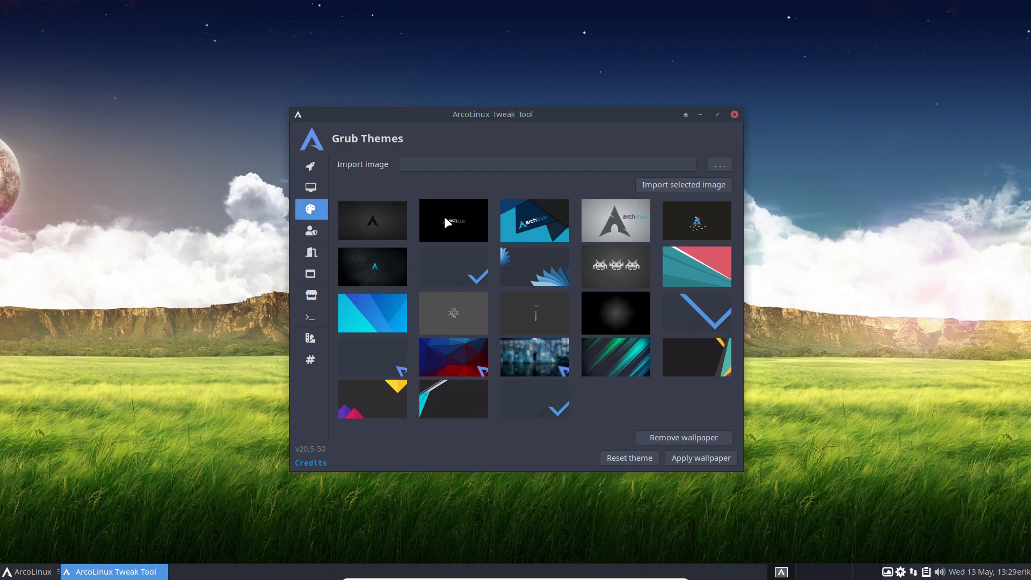
# Switch on Enable hblock in HBlock Addblocker so it reports HBlock Active.
pyautogui.click(310, 235)
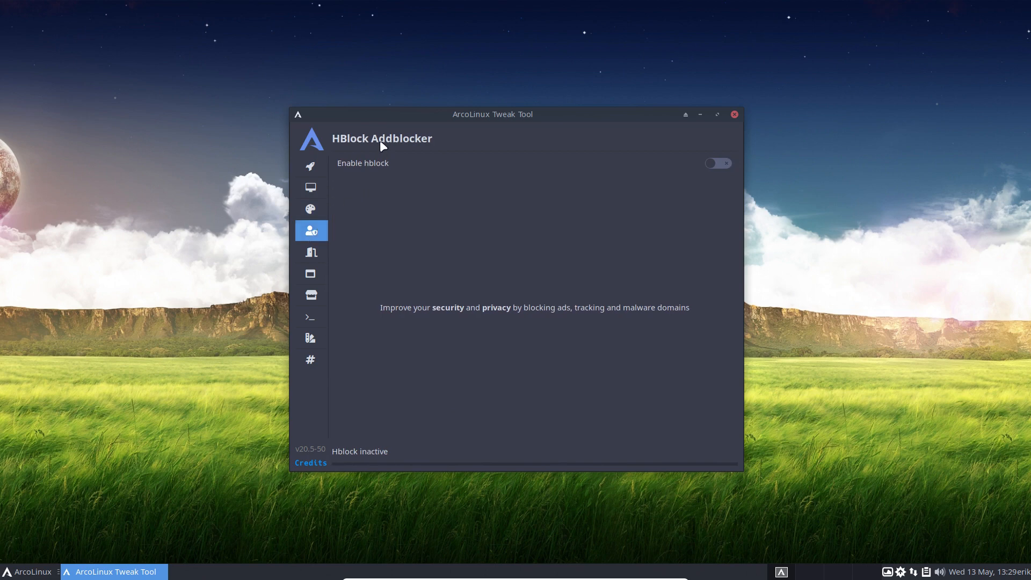
pyautogui.click(716, 164)
# On Lightdm Autologin, view the desktop session list without choosing a session.
pyautogui.click(312, 257)
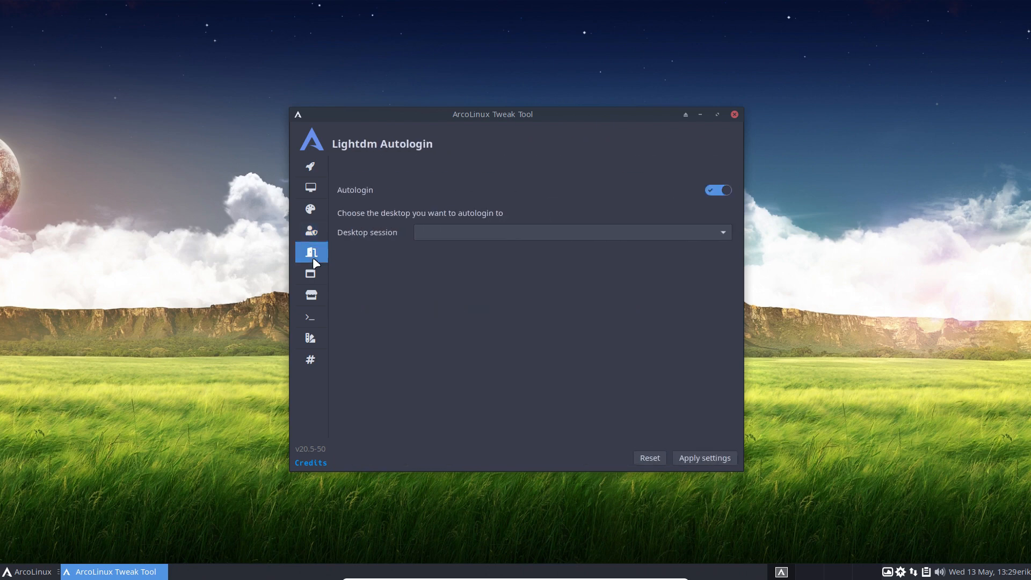
pyautogui.click(464, 238)
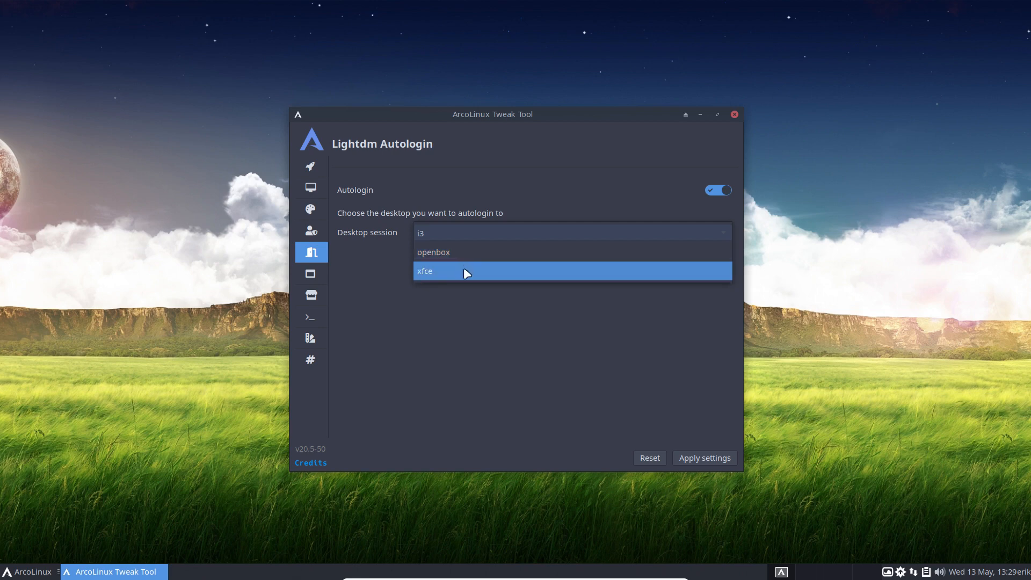
pyautogui.click(453, 309)
# Revisit the Desktop Installer, HBlock and Lightdm pages, ending on the Neofetch Editor.
pyautogui.click(310, 186)
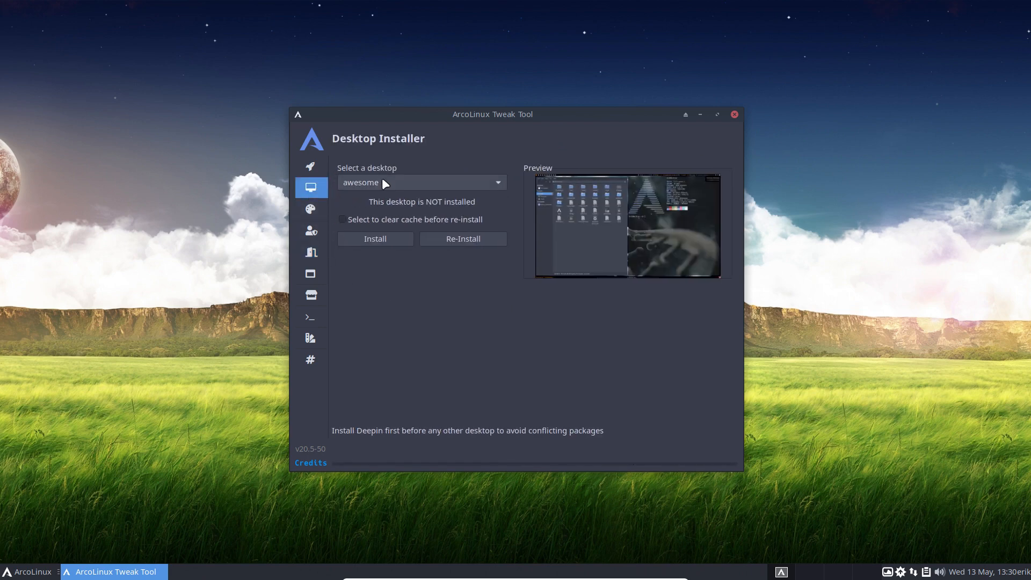
pyautogui.click(311, 230)
pyautogui.click(316, 254)
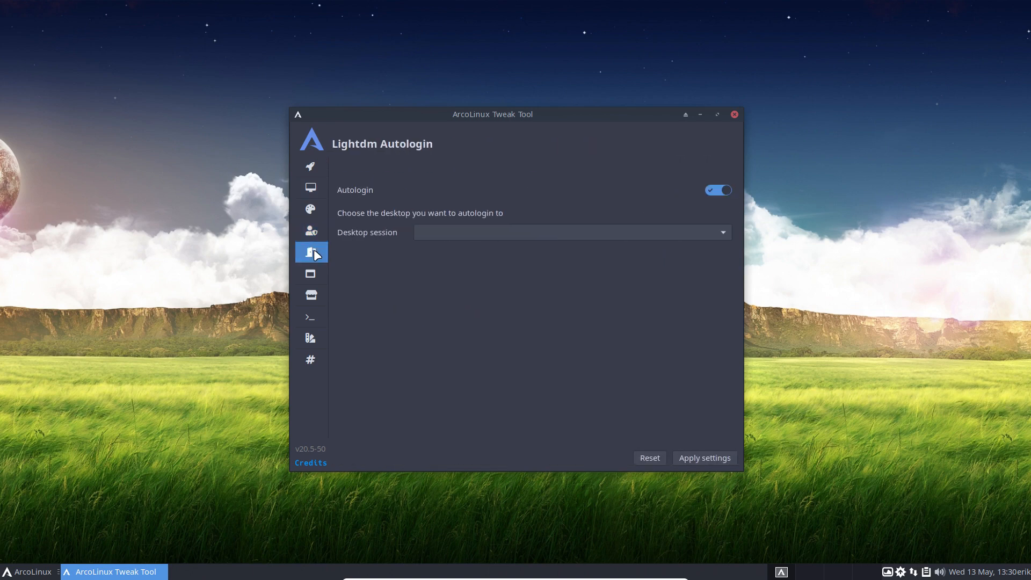
pyautogui.click(311, 279)
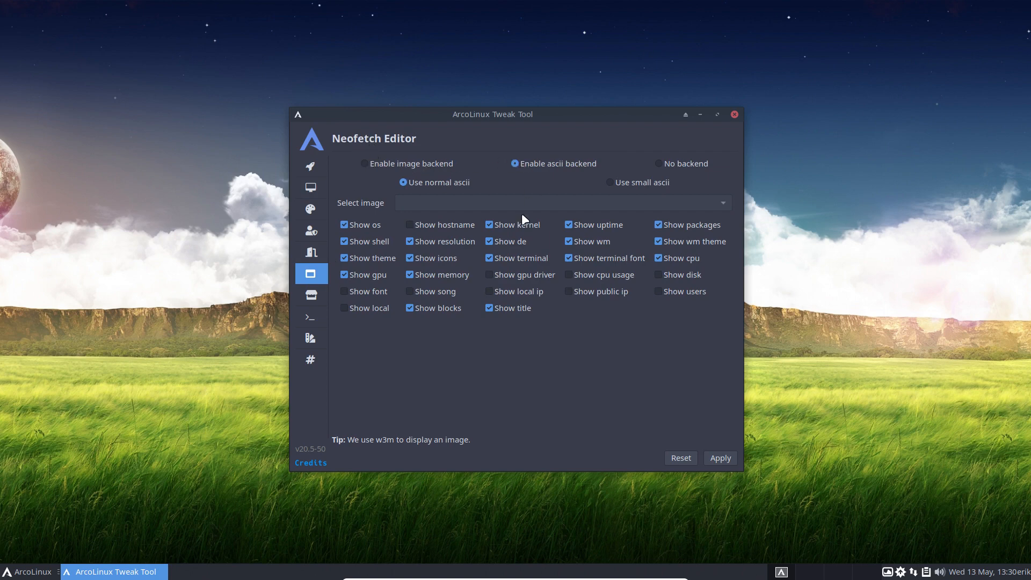
# Preview neofetch in a termite terminal, close it, and go to the Pacman Config Editor.
pyautogui.hotkey('ctrl', 'alt', 't')
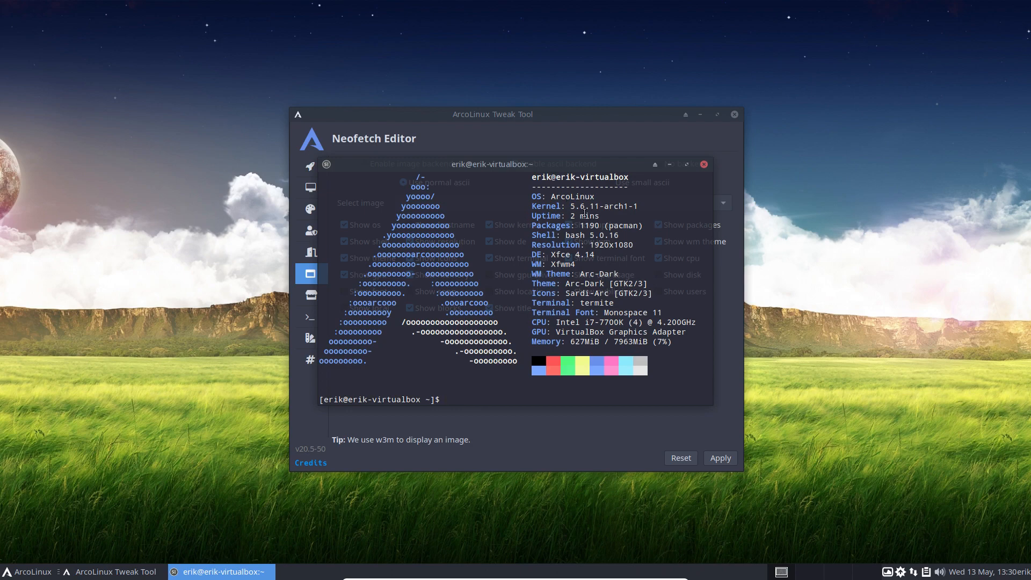
pyautogui.click(703, 163)
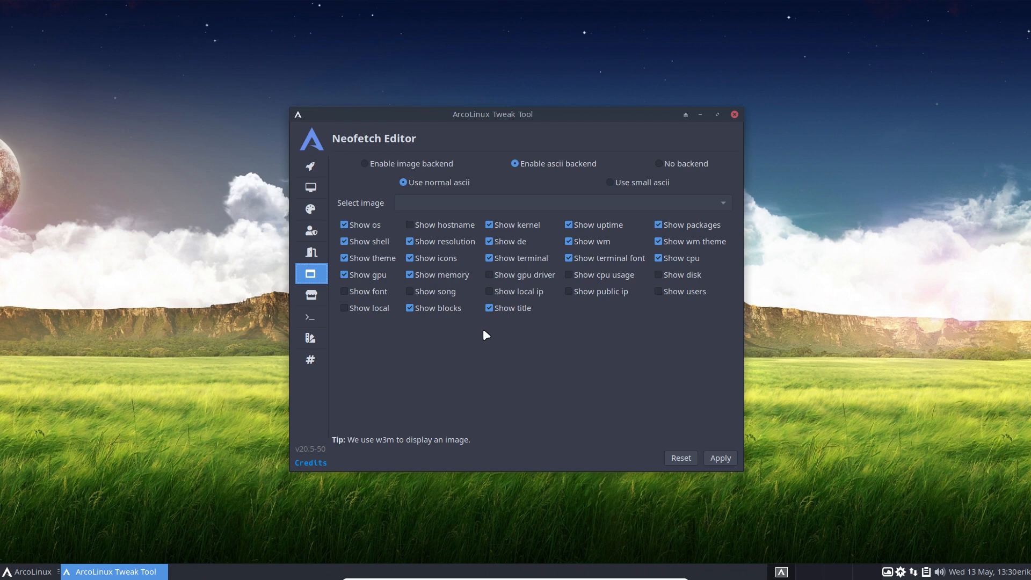
pyautogui.click(312, 296)
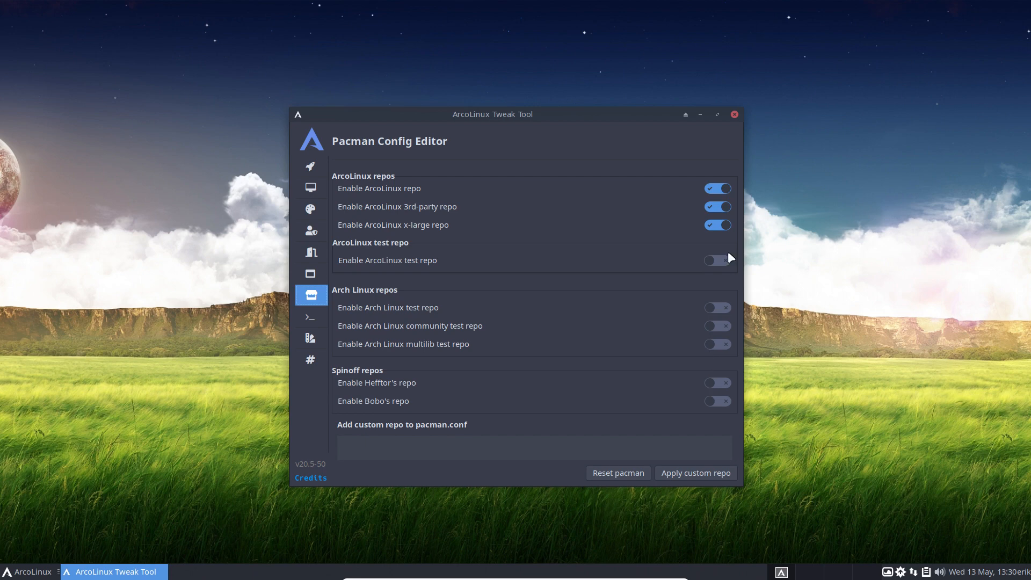
# Choose arcolinux-pop from the Termite themes list and apply it.
pyautogui.click(313, 316)
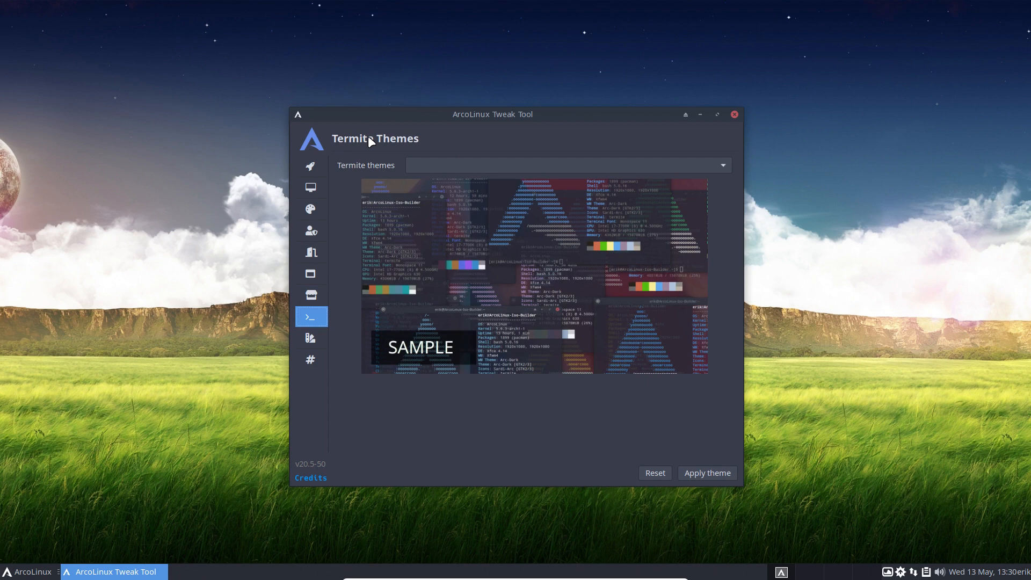
pyautogui.click(518, 164)
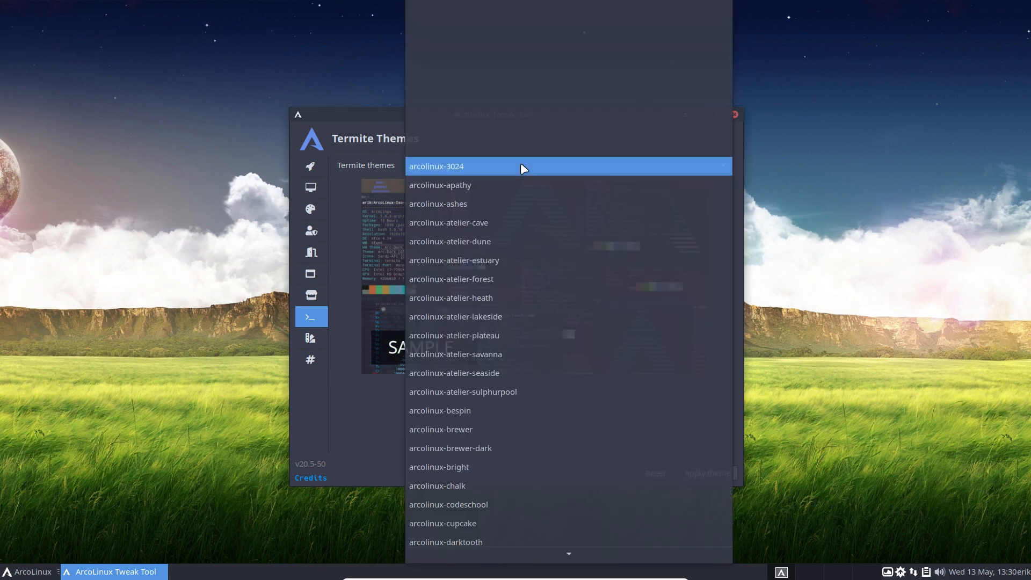
pyautogui.scroll(-10, 537, 318)
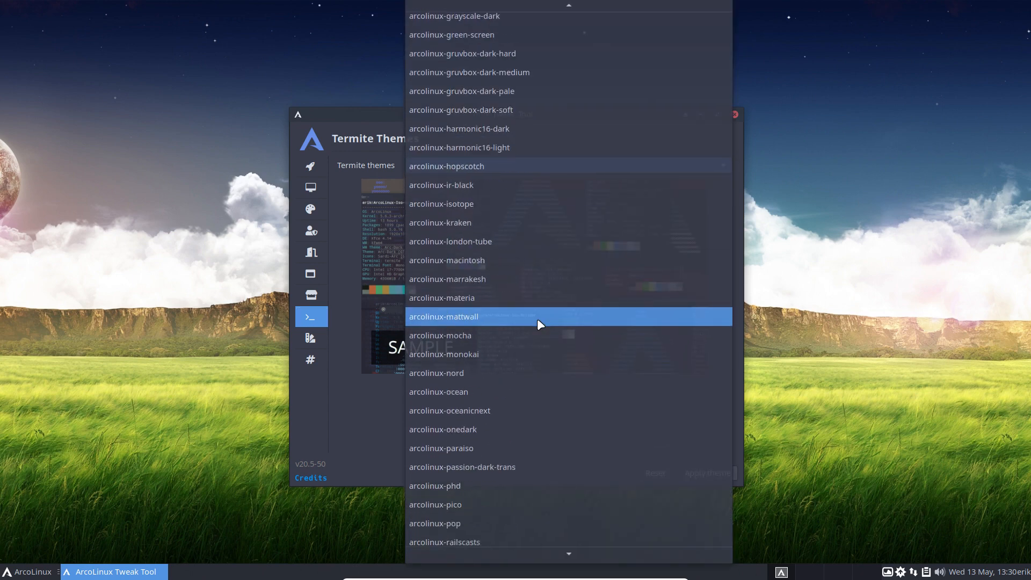
pyautogui.click(523, 316)
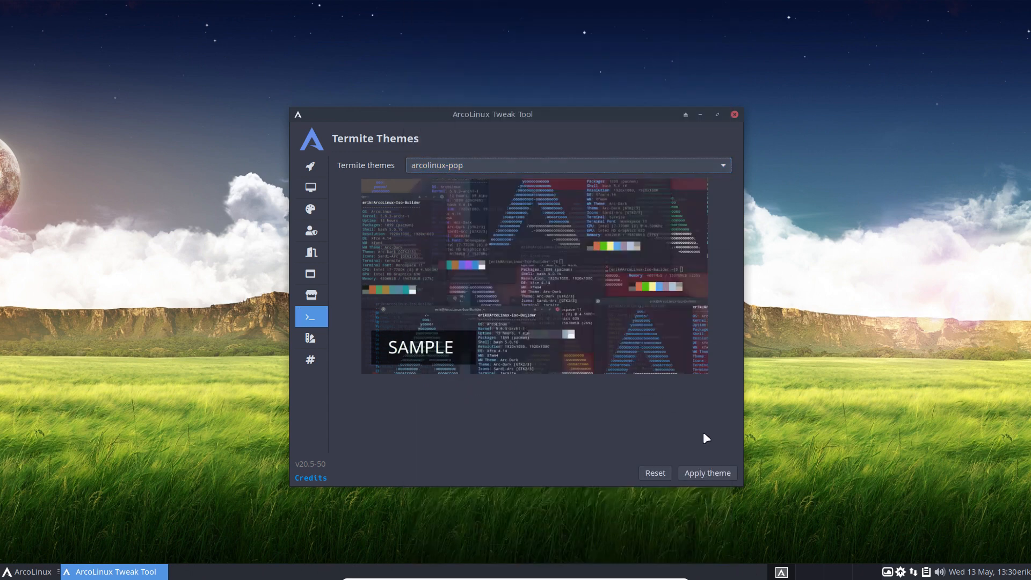
pyautogui.click(709, 470)
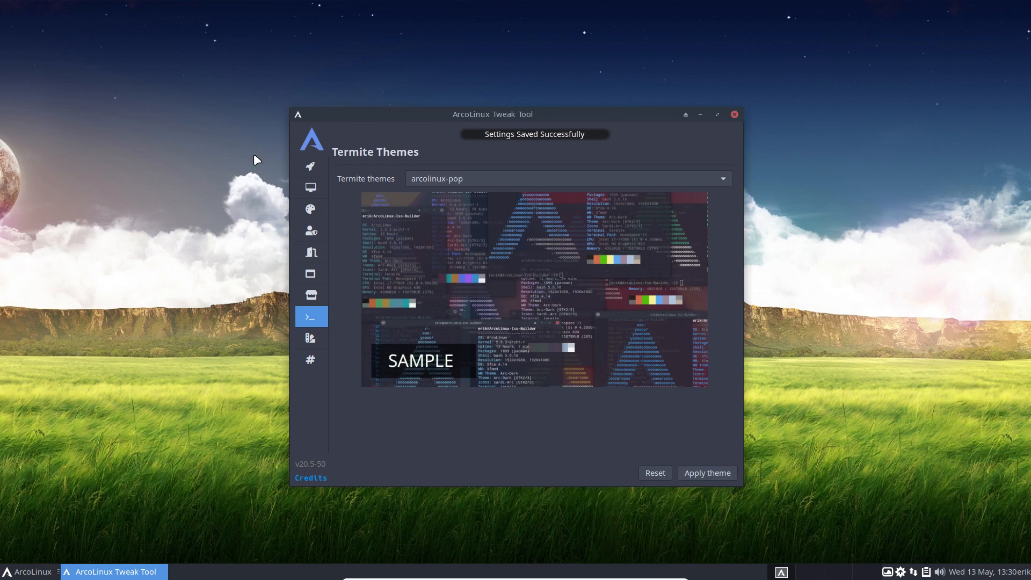
# Open a termite terminal at the top-left with the Tweak Tool placed beside it.
pyautogui.hotkey('ctrl', 'alt', 't')
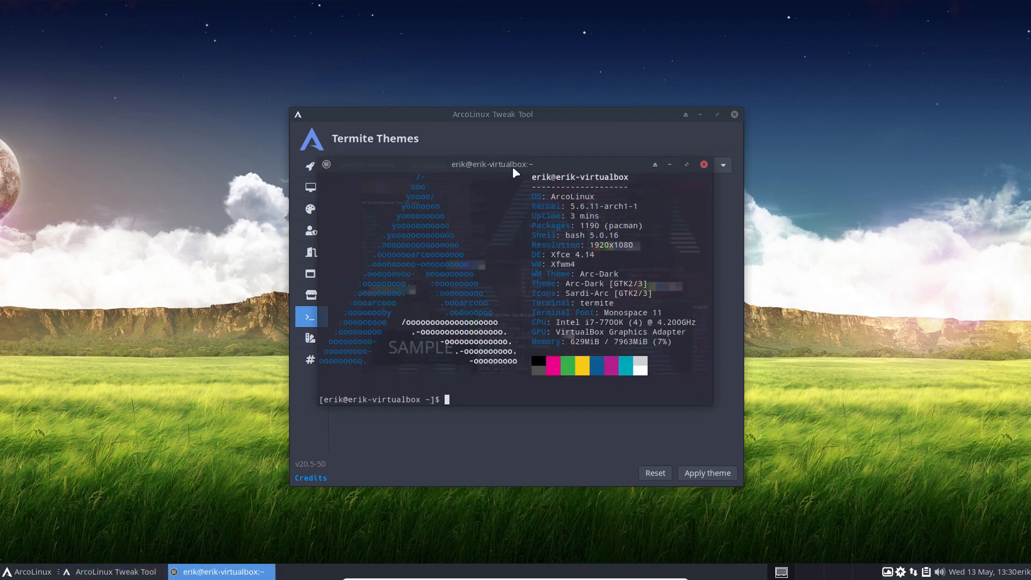
pyautogui.moveTo(512, 167); pyautogui.dragTo(220, 20)
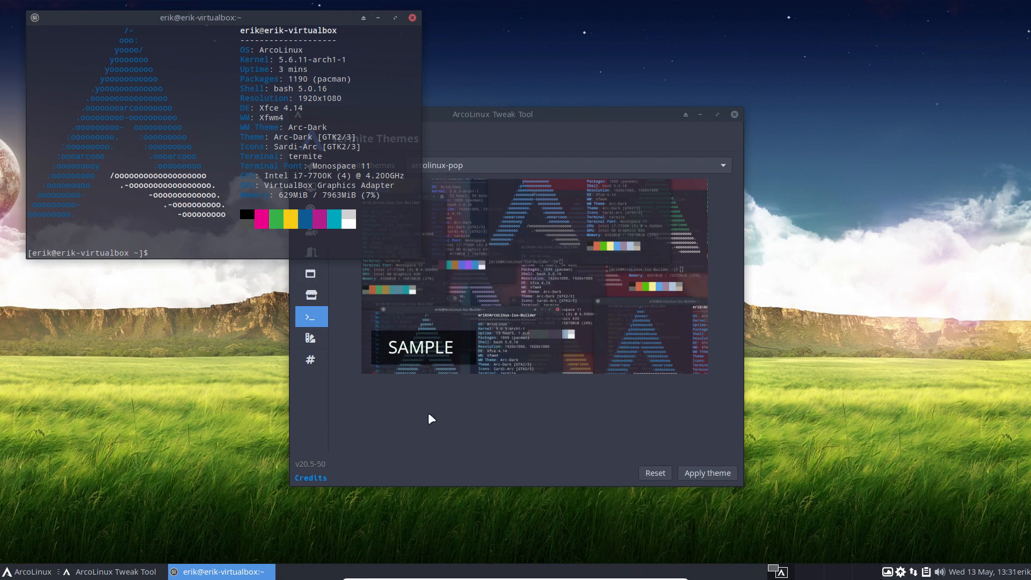
pyautogui.moveTo(526, 117); pyautogui.dragTo(675, 105)
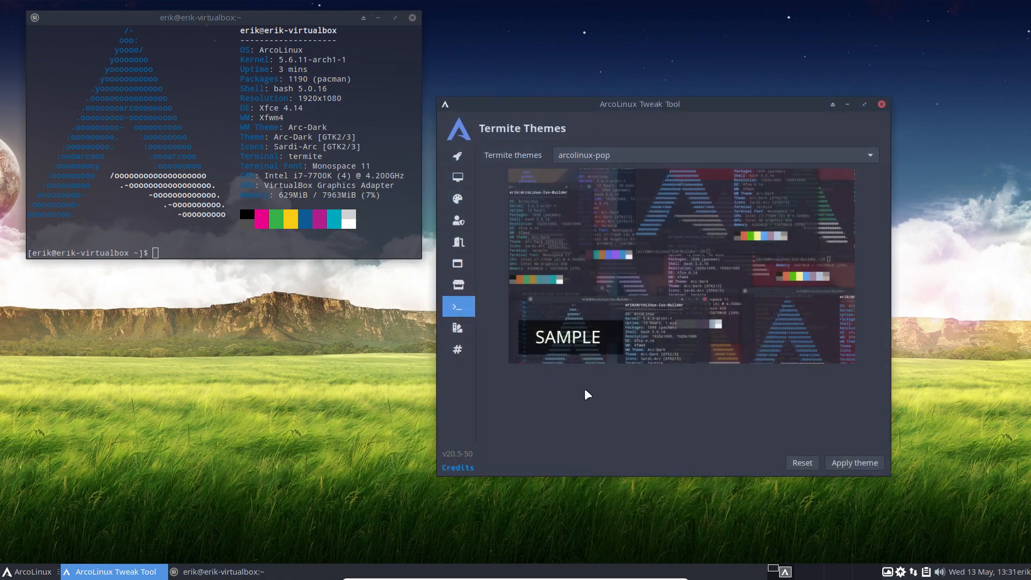
# Look over the Theme Switcher page, then move to ZSH Themes.
pyautogui.click(457, 329)
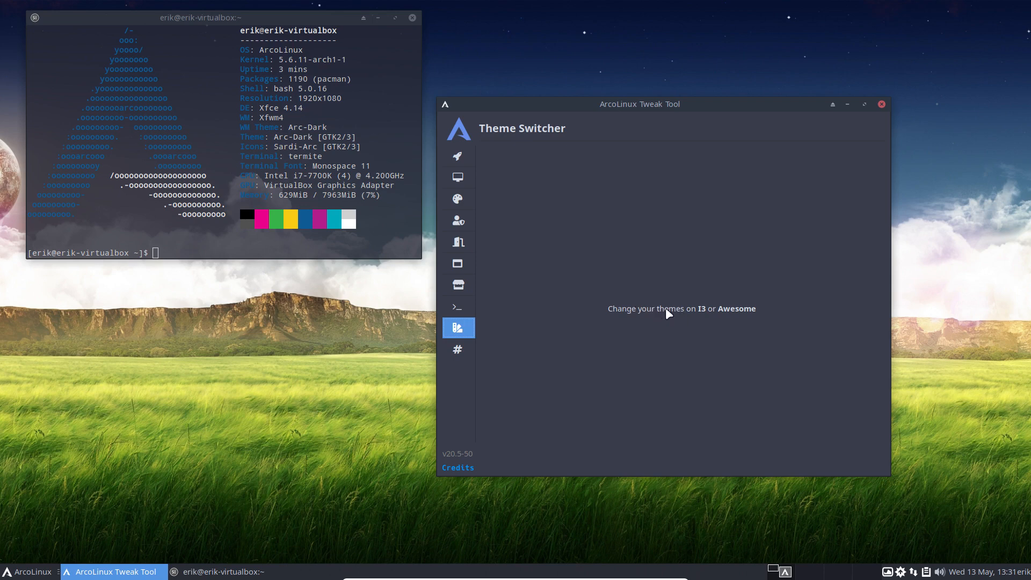
pyautogui.click(458, 350)
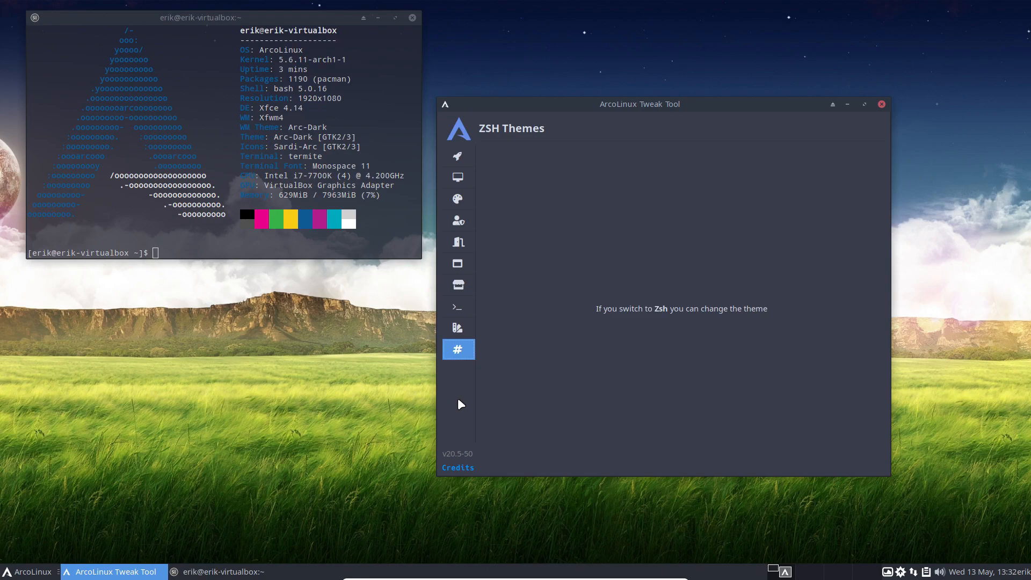
pyautogui.press('super+x')
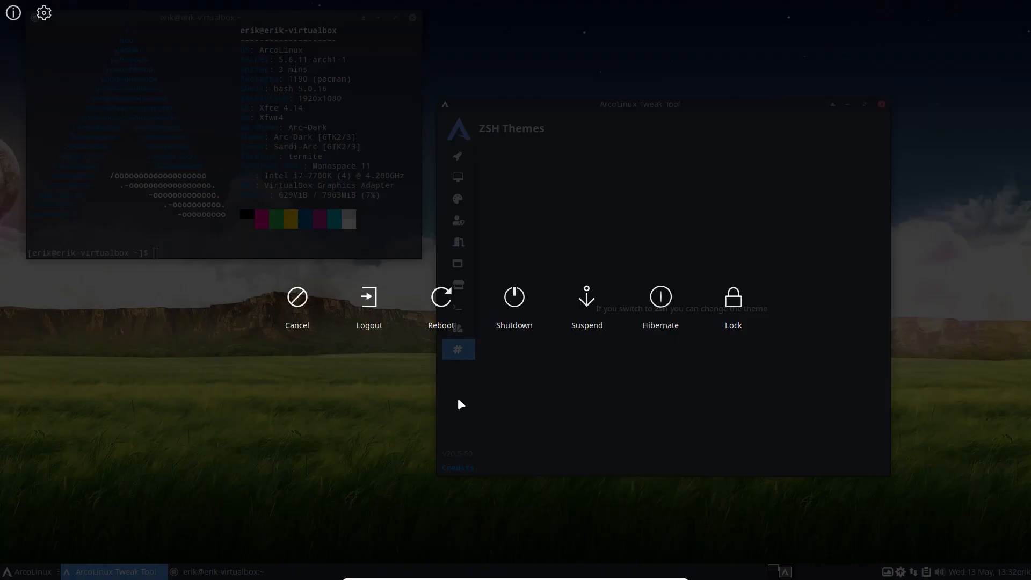
pyautogui.click(45, 20)
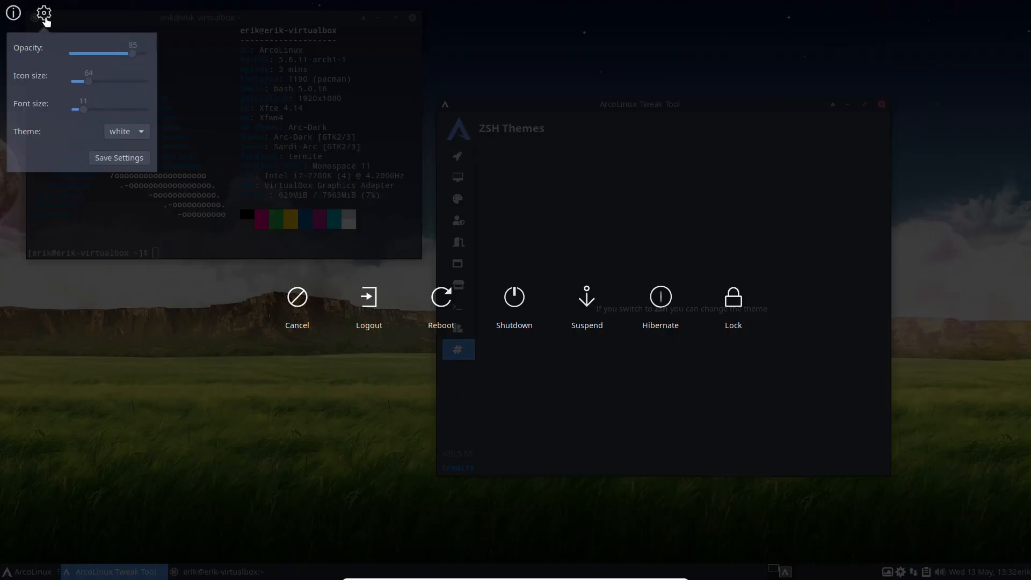
pyautogui.click(10, 21)
pyautogui.moveTo(11, 22)
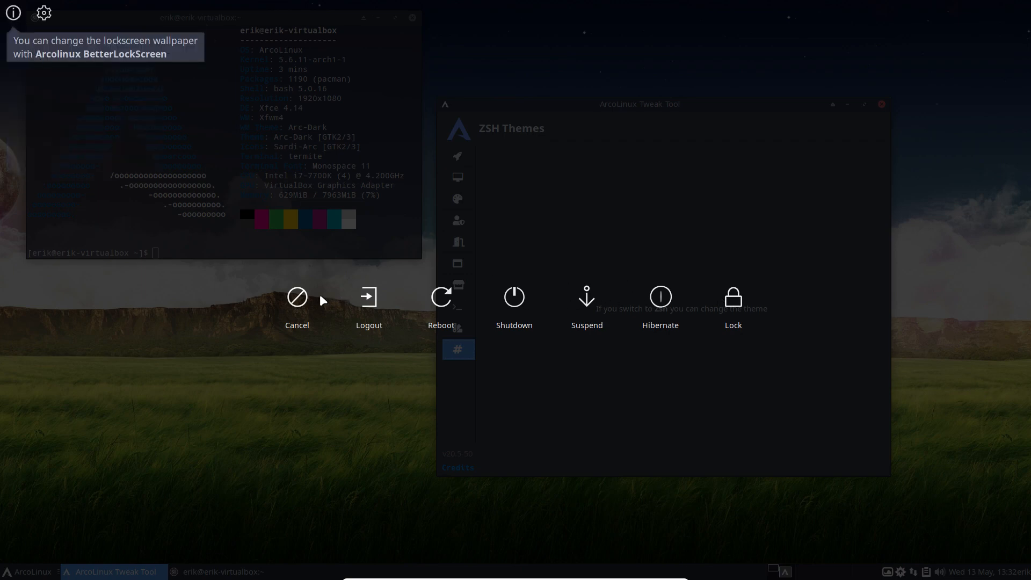
pyautogui.click(298, 297)
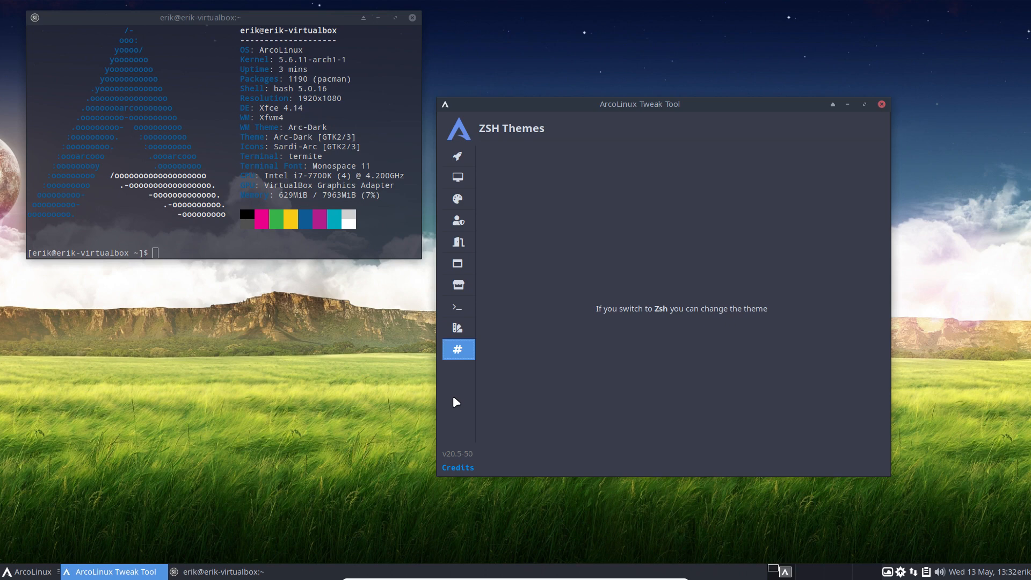
pyautogui.press('super+x')
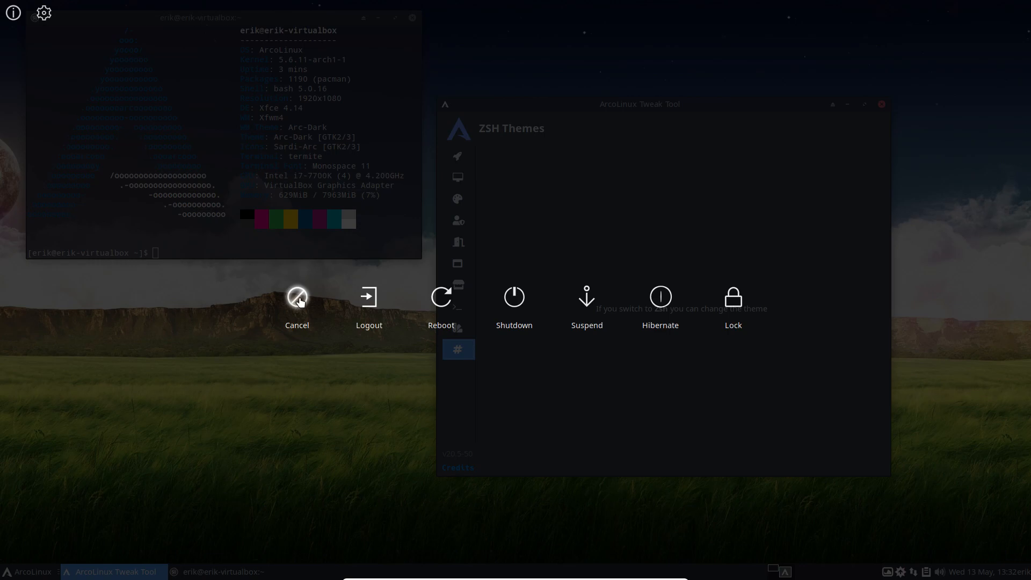
pyautogui.click(299, 302)
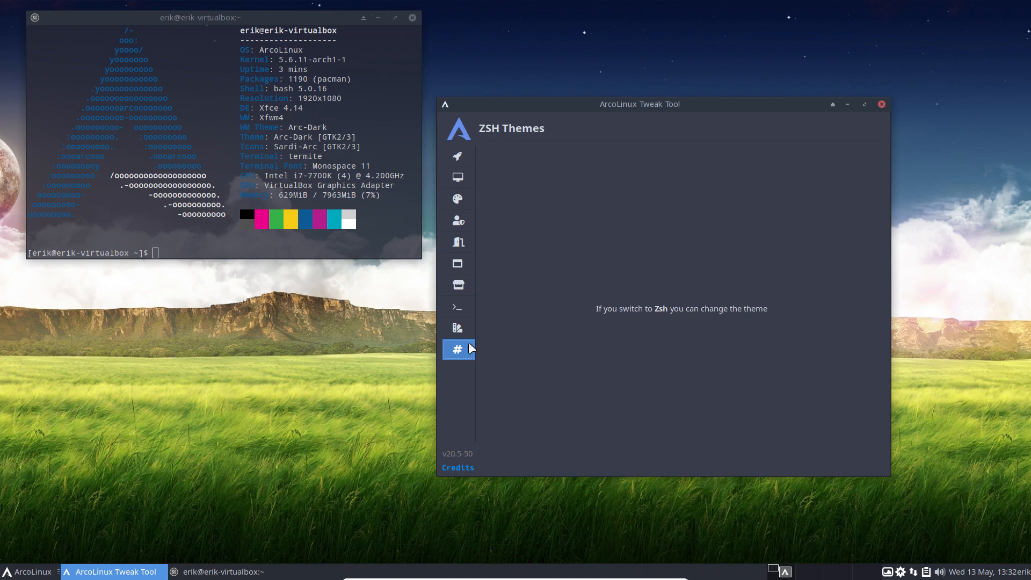
# Close the terminal and visit every sidebar page from Autostart through ZSH Themes.
pyautogui.moveTo(670, 106); pyautogui.dragTo(688, 72)
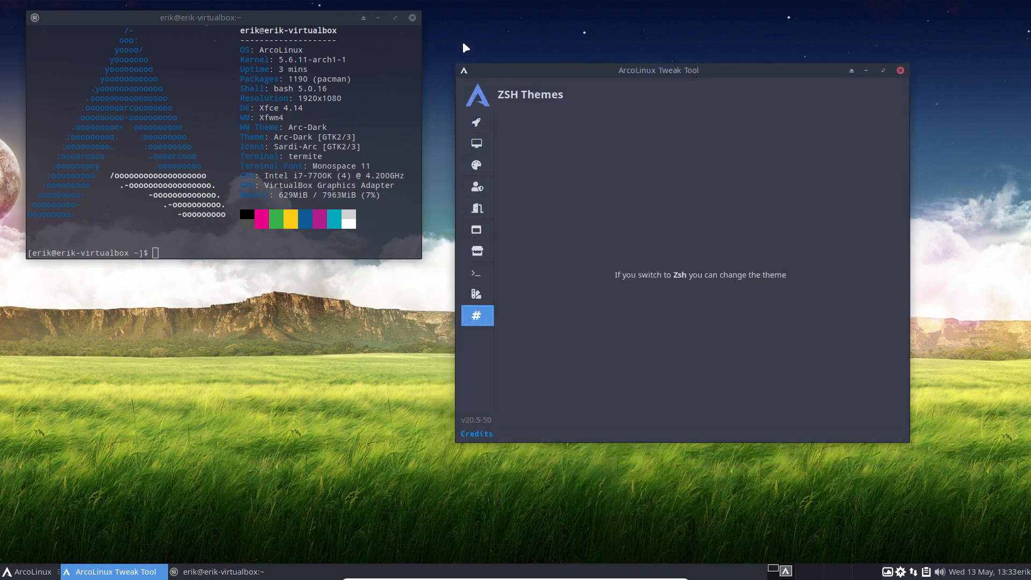
pyautogui.click(412, 17)
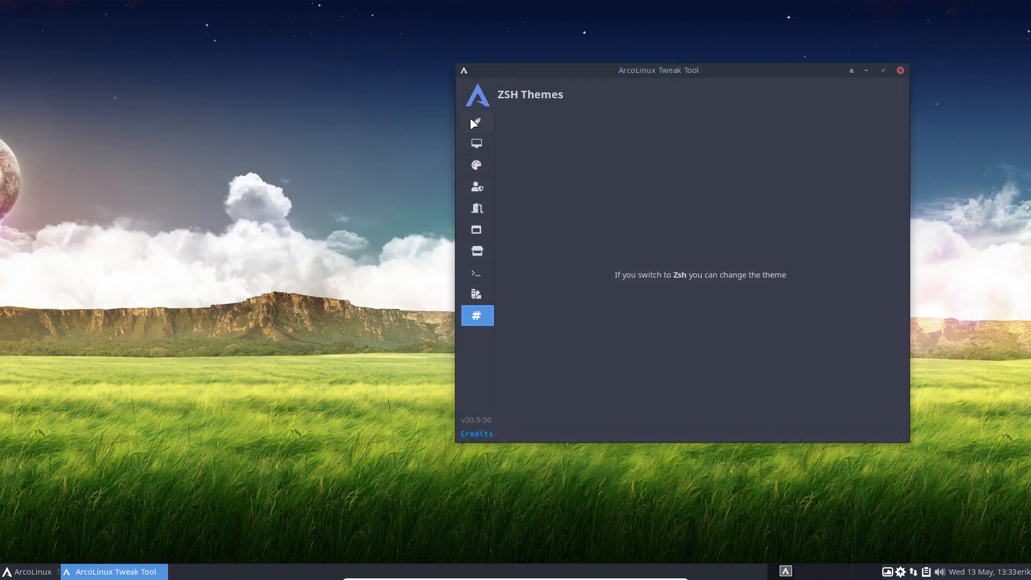
pyautogui.click(475, 122)
pyautogui.click(475, 143)
pyautogui.click(476, 165)
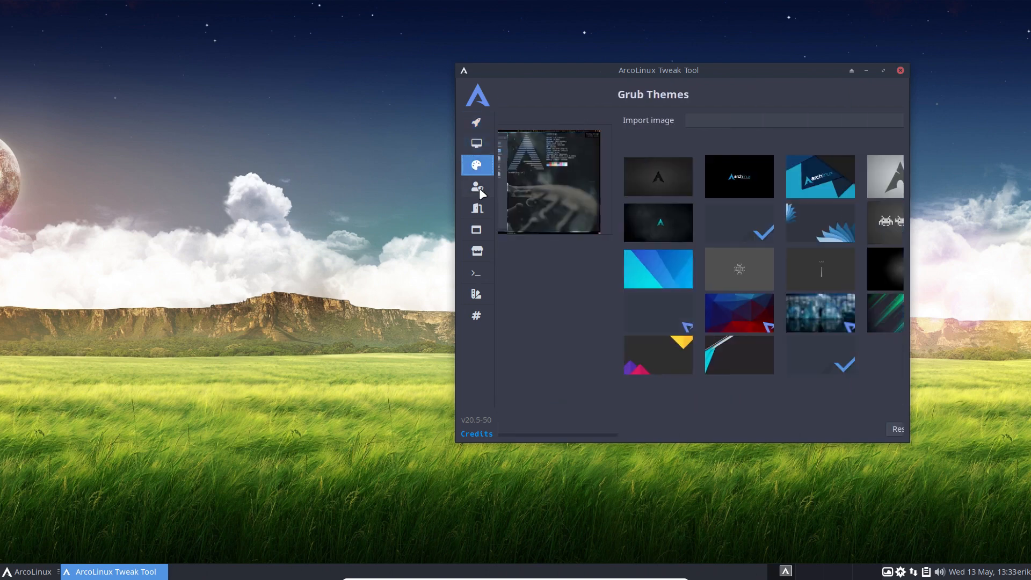
pyautogui.click(477, 187)
pyautogui.click(475, 206)
pyautogui.click(477, 232)
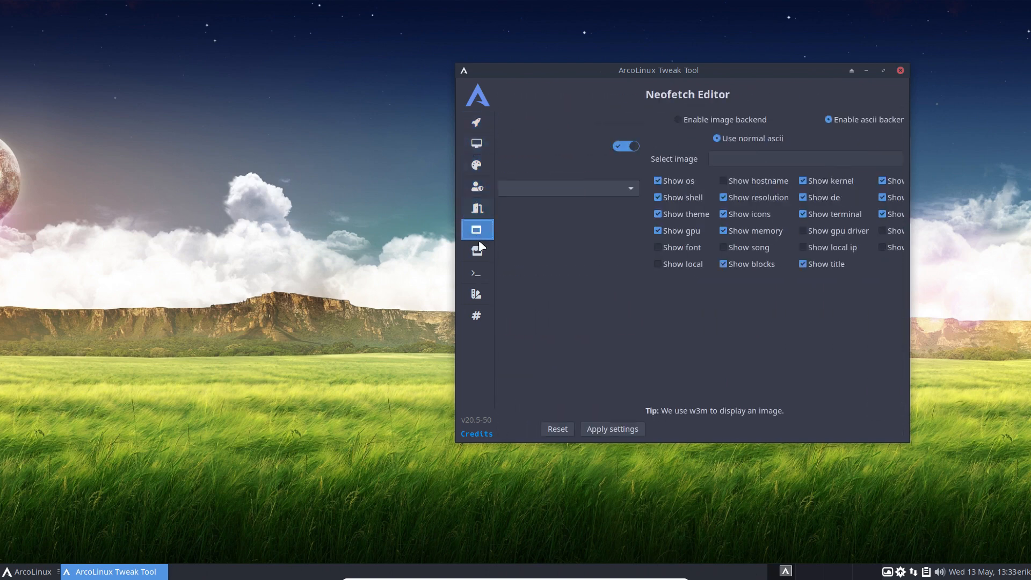
pyautogui.click(477, 252)
pyautogui.click(478, 273)
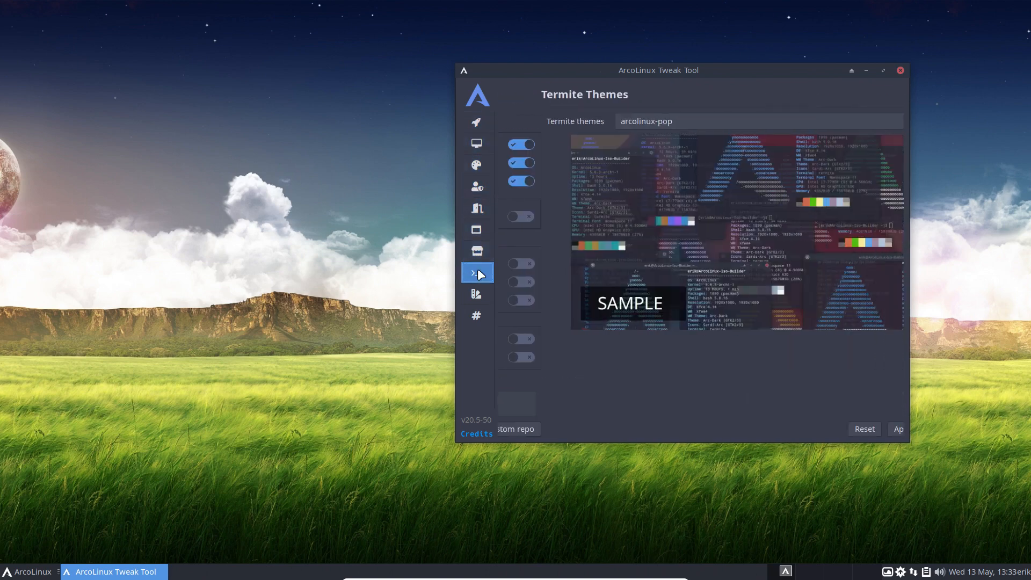
pyautogui.click(476, 293)
pyautogui.click(476, 316)
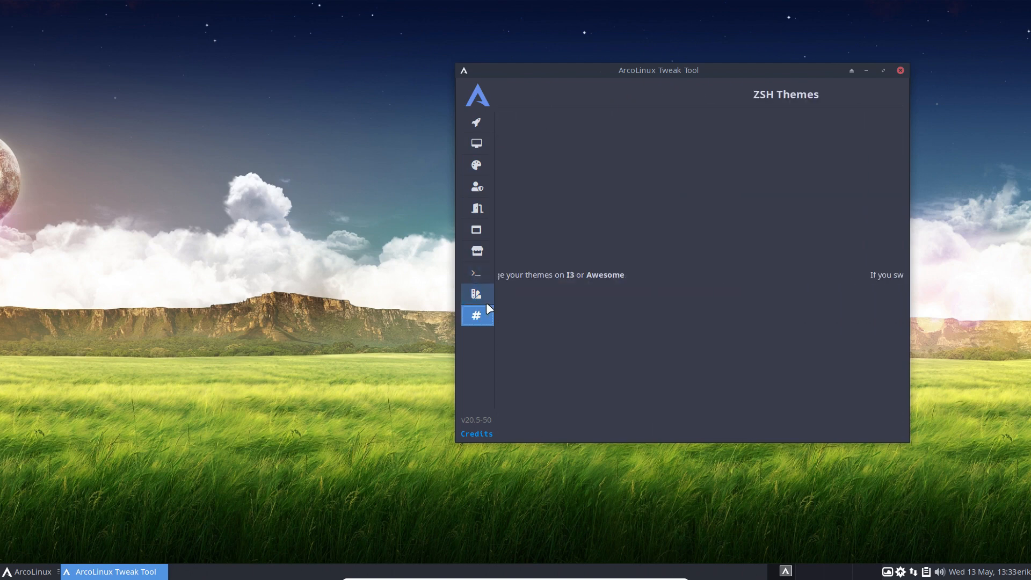
# Recentre the Tweak Tool window, then revisit Theme Switcher and Termite Themes, ending on Pacman Config Editor.
pyautogui.moveTo(712, 70); pyautogui.dragTo(516, 66)
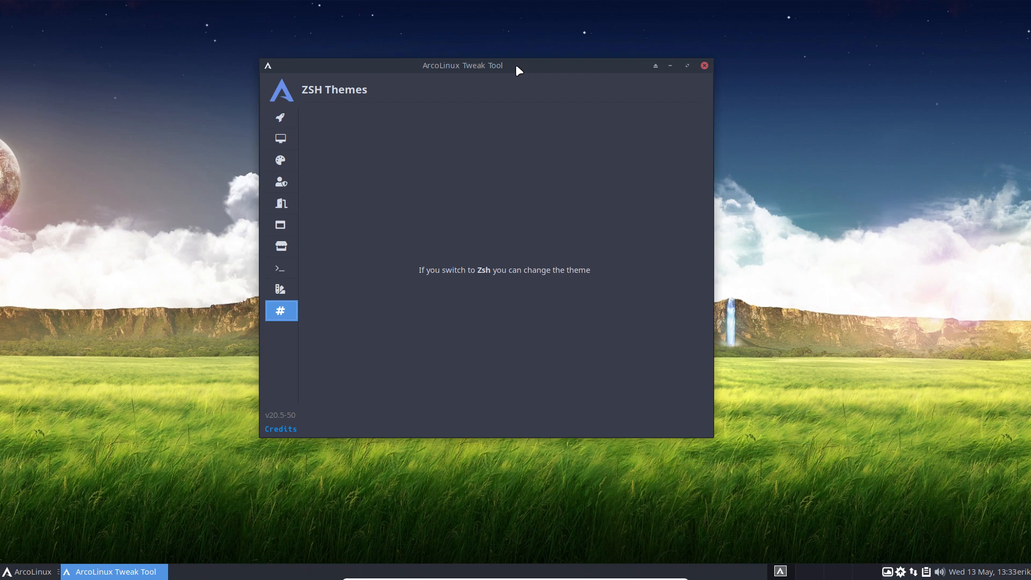
pyautogui.moveTo(515, 66); pyautogui.dragTo(617, 71)
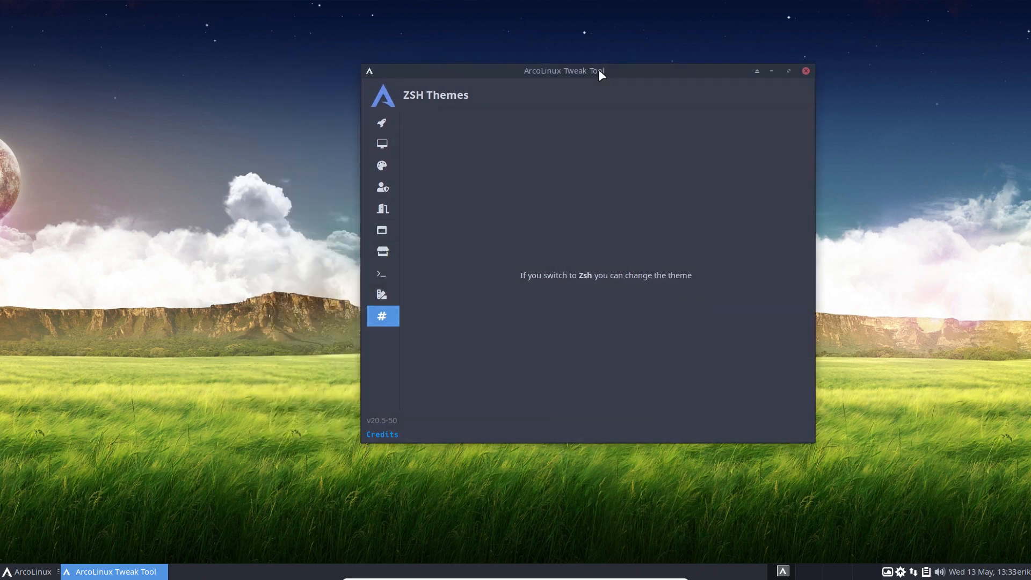
pyautogui.click(382, 298)
pyautogui.click(382, 275)
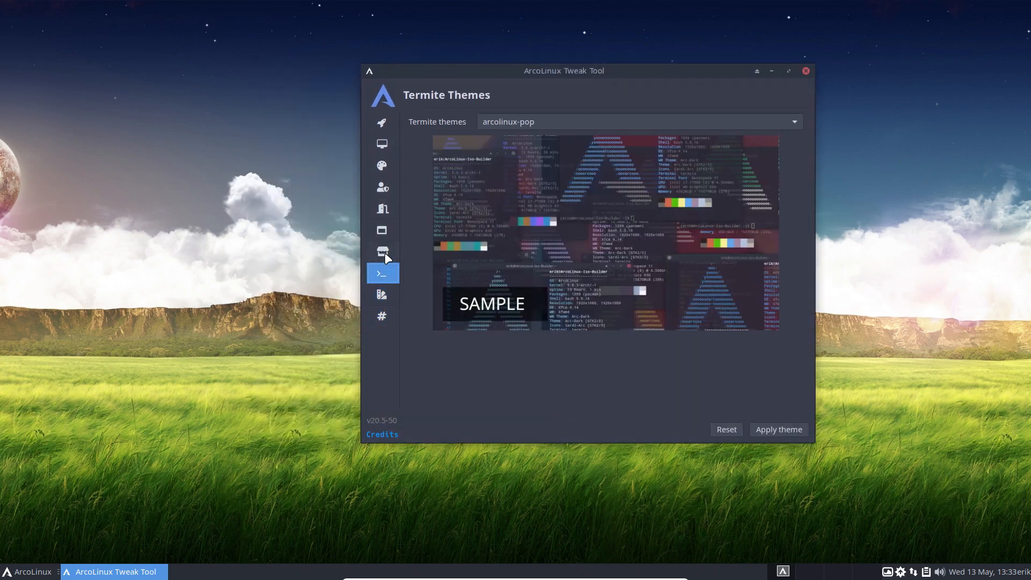
pyautogui.click(383, 251)
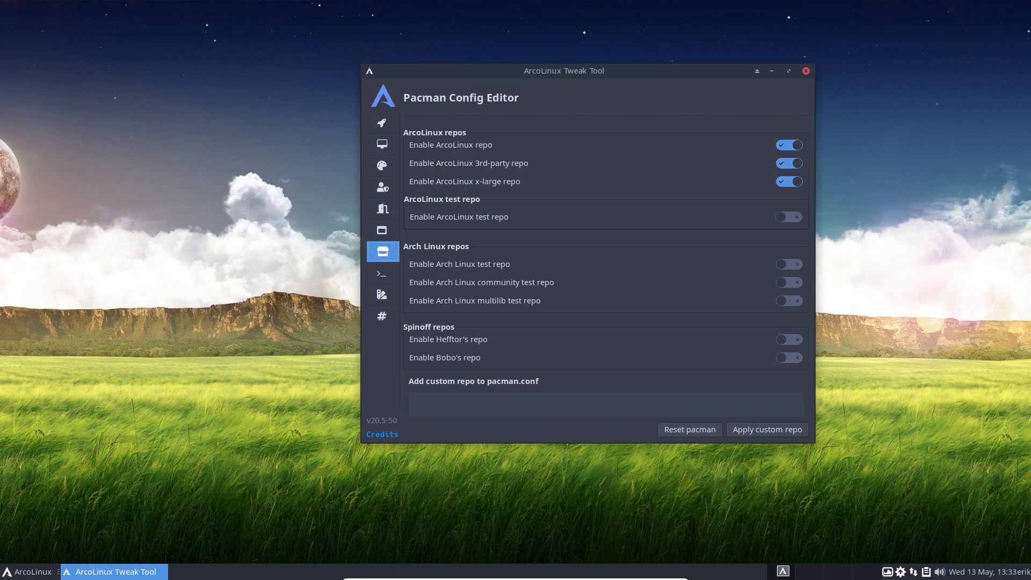